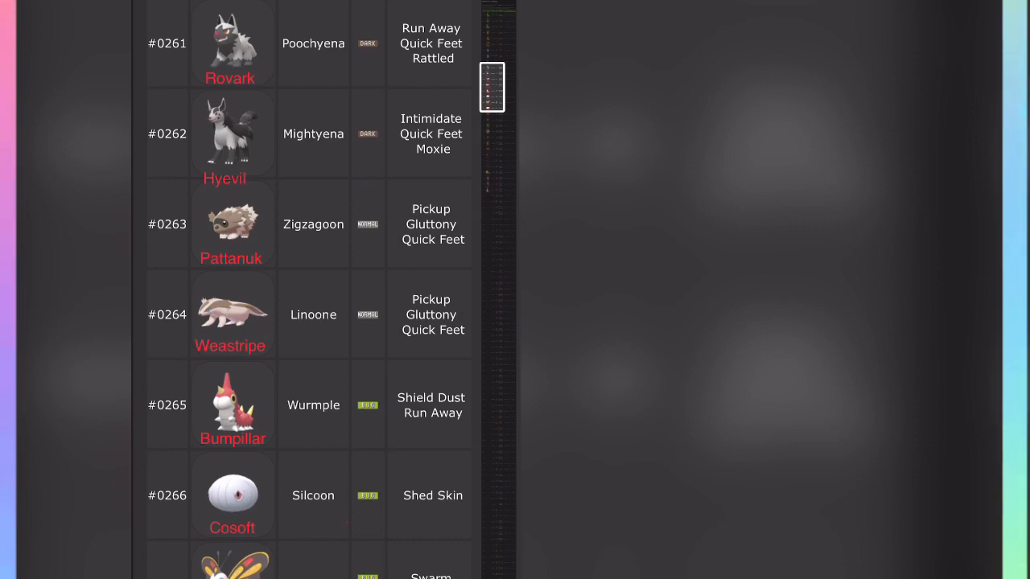
pyautogui.scroll(-6, 314, 290)
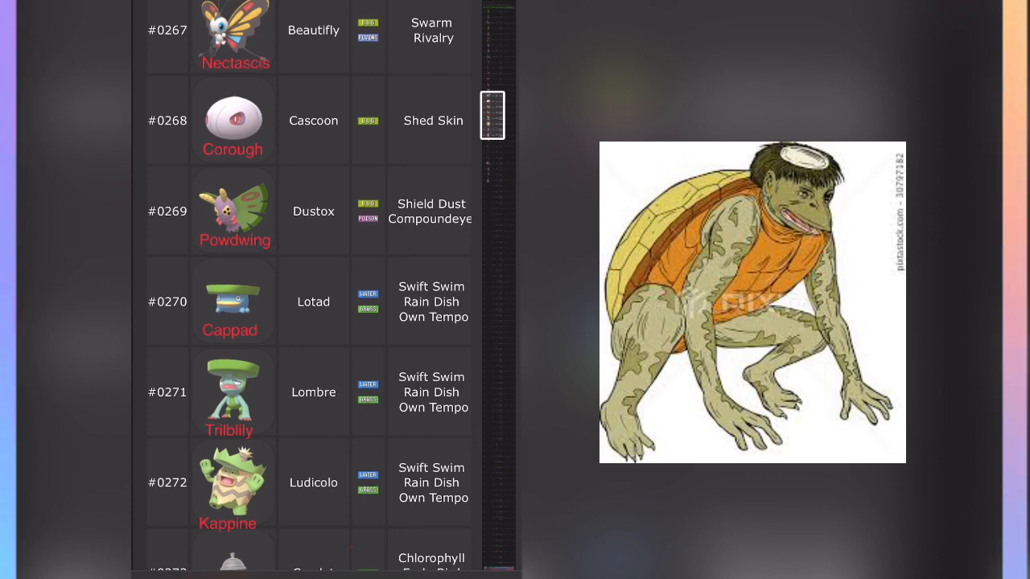
pyautogui.scroll(-6, 314, 290)
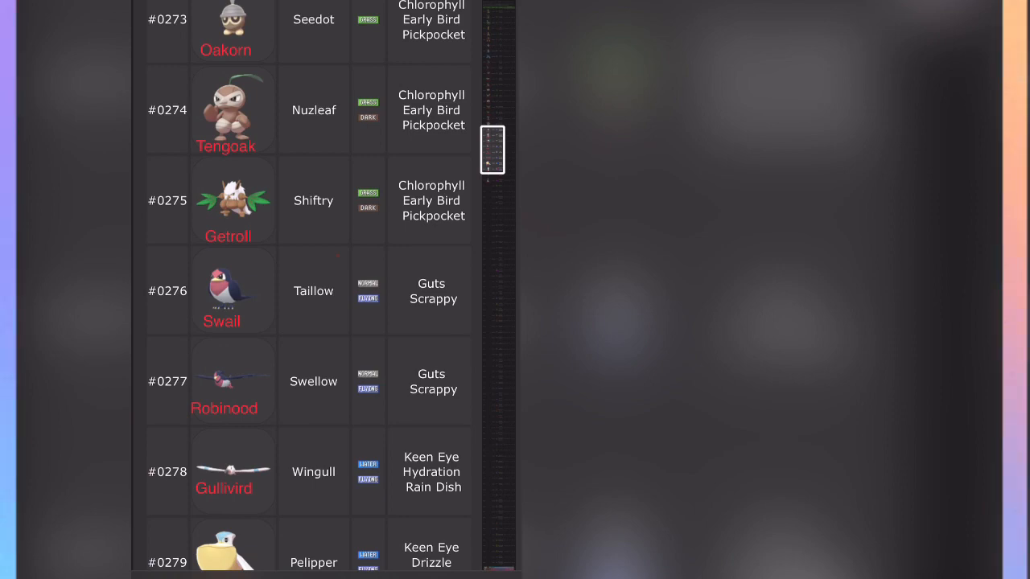
pyautogui.scroll(-6, 314, 290)
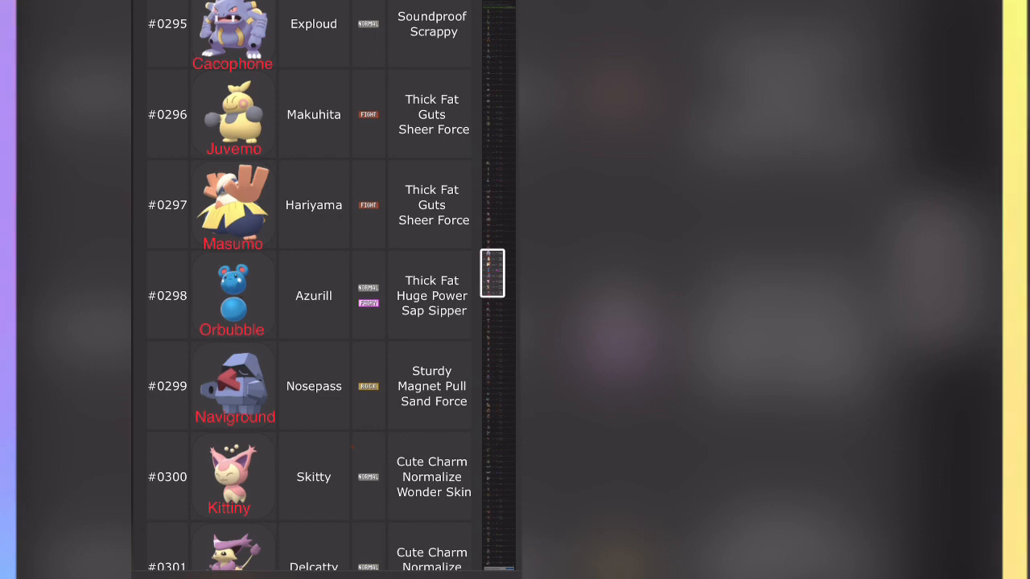
pyautogui.scroll(-6, 314, 290)
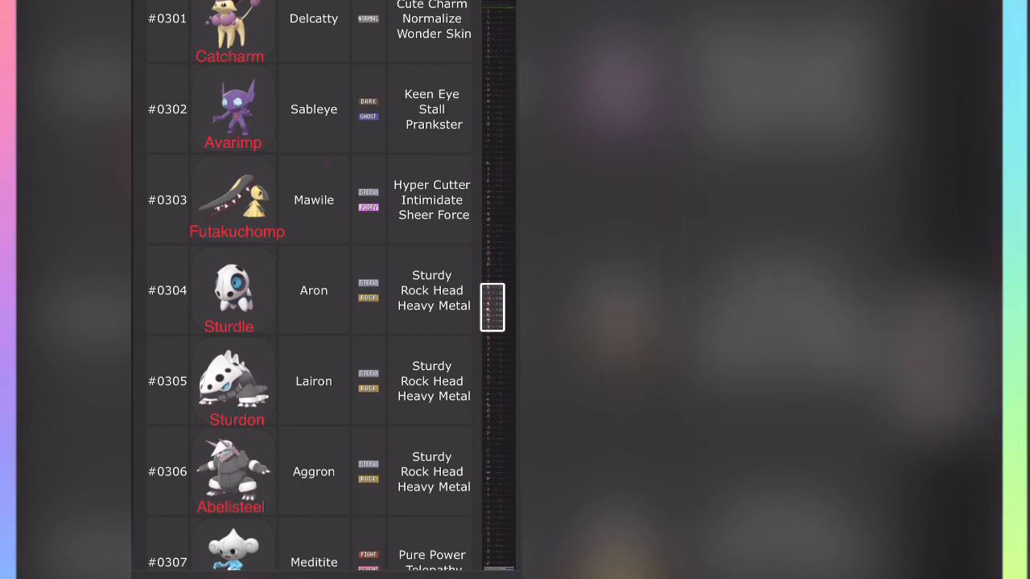
pyautogui.scroll(-6, 313, 289)
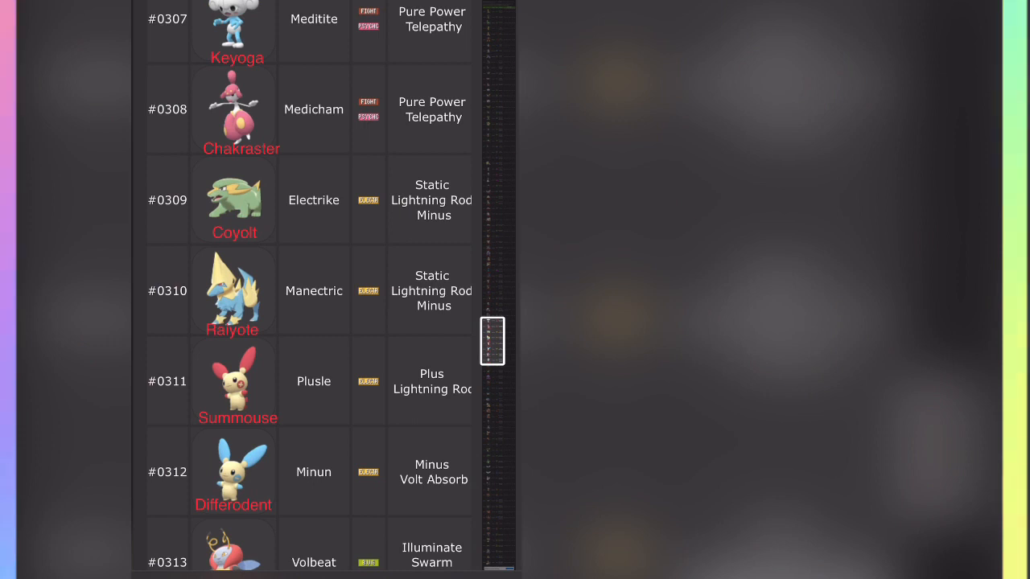